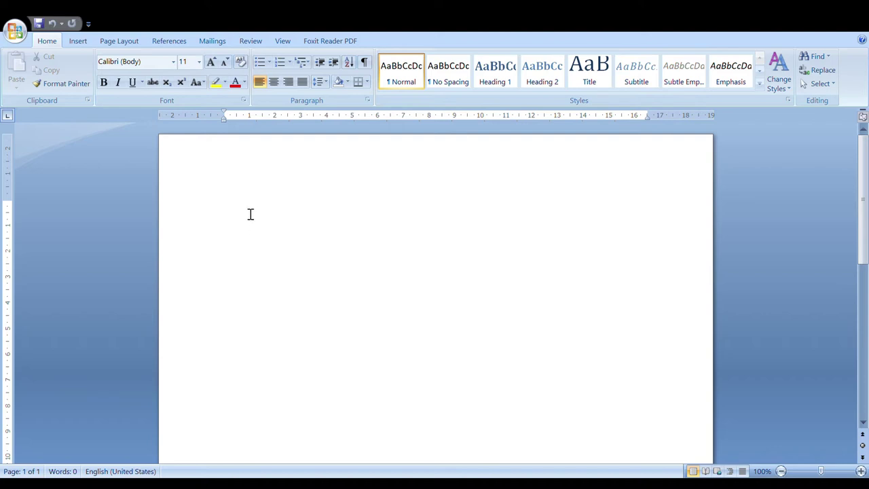
Step: Set the paper size to A4 in portrait orientation and show the margin presets
left_click(115, 44)
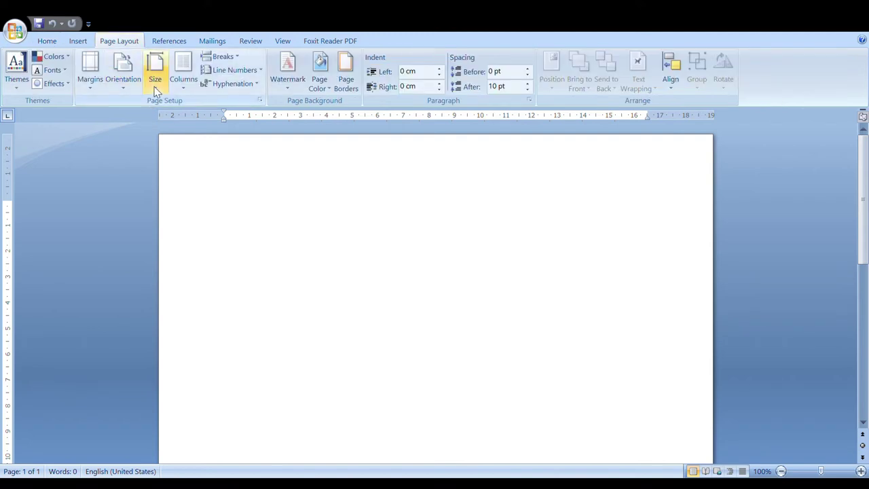
left_click(155, 83)
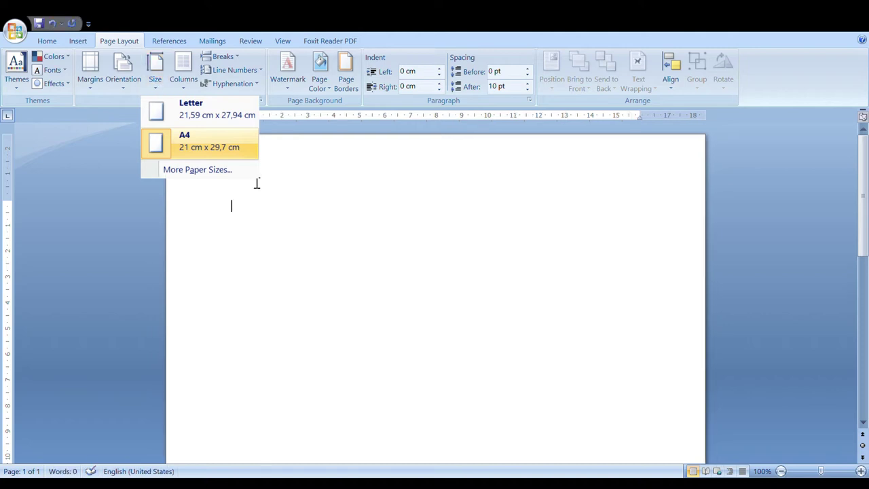
left_click(125, 80)
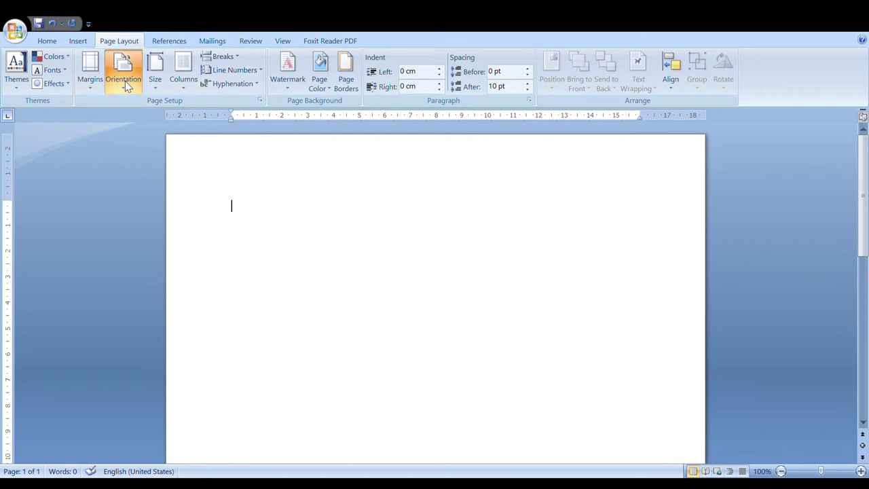
left_click(125, 81)
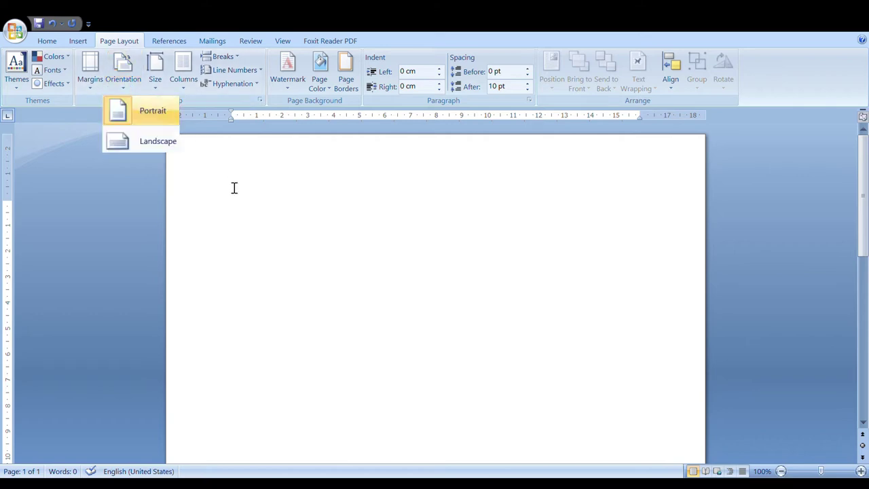
left_click(239, 219)
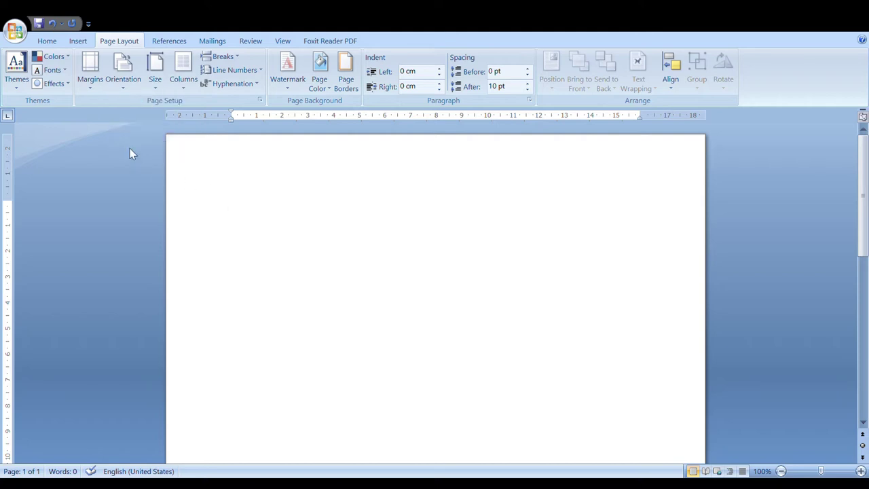
left_click(88, 72)
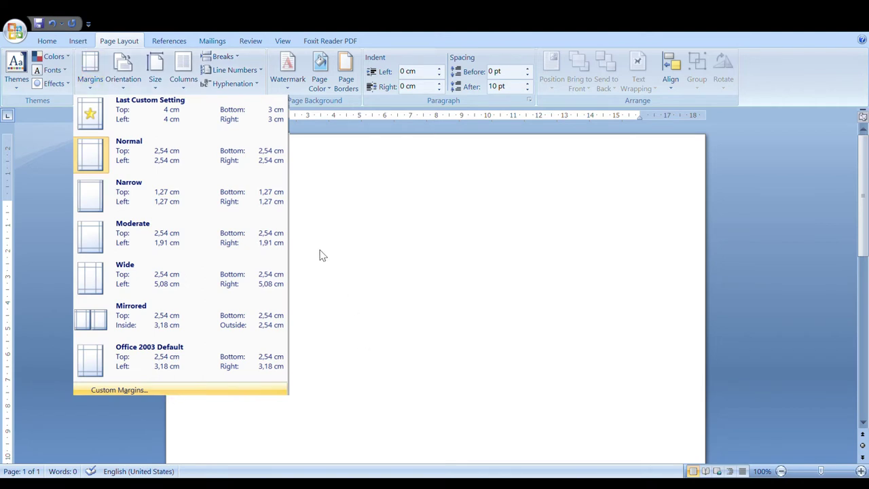
Step: Apply custom margins of 4 cm top and left and 3 cm bottom and right
key("Return")
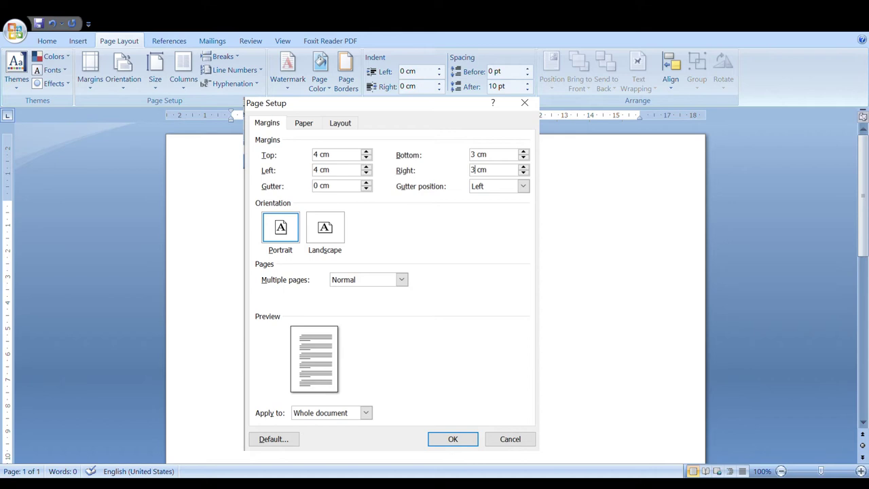
key("Return")
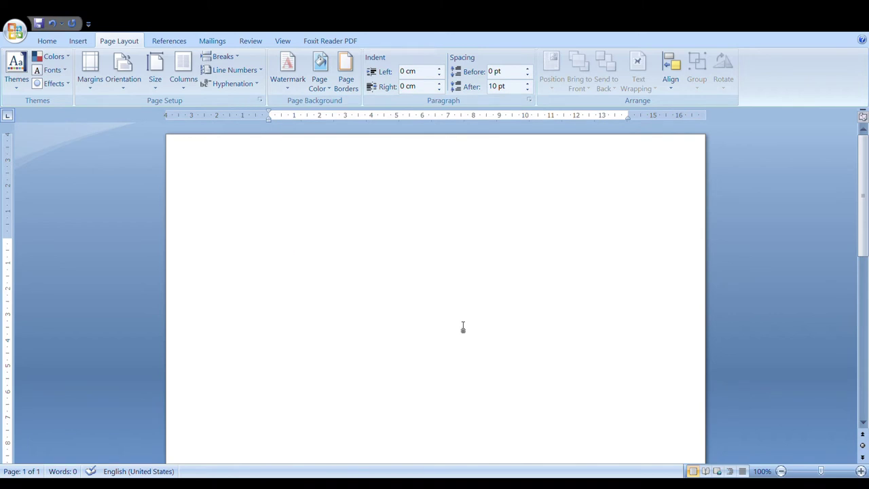
Step: Set the font to Times New Roman at 12 pt
left_click(48, 42)
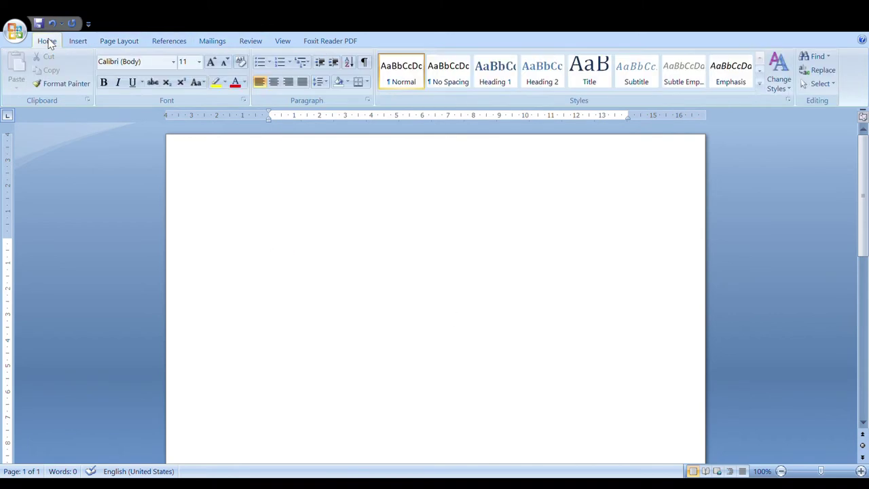
left_click(173, 62)
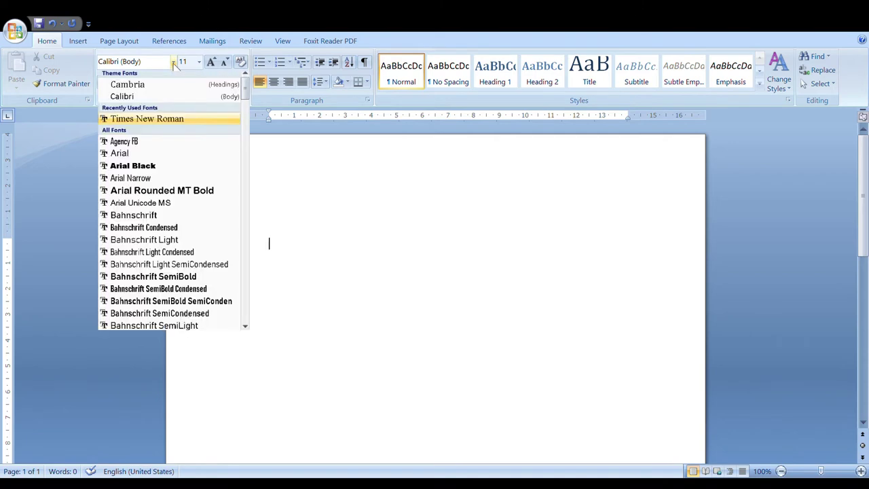
left_click(174, 63)
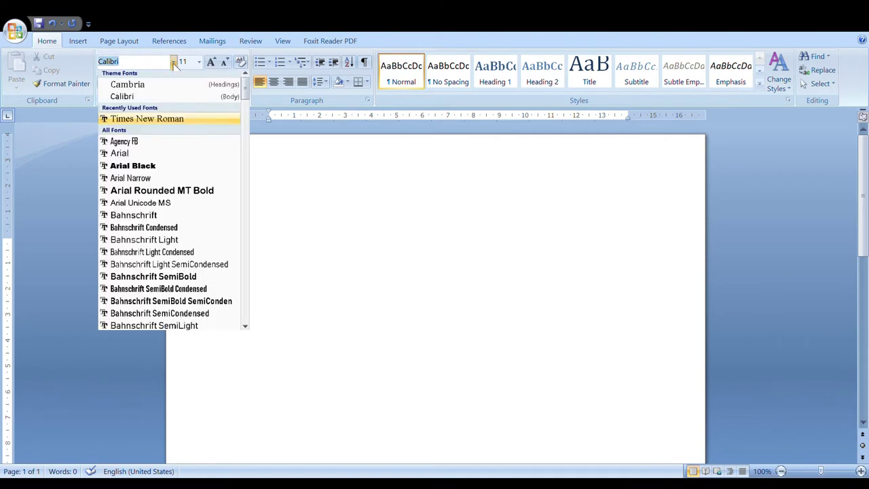
left_click(147, 118)
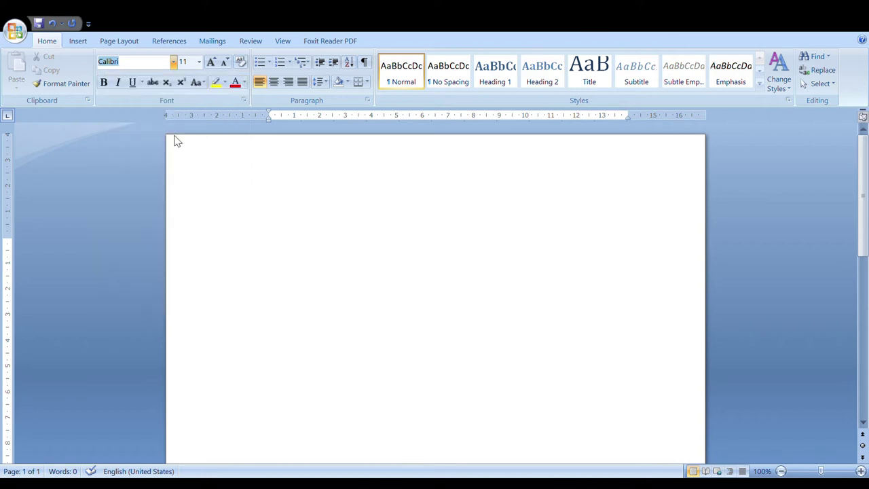
type("Times New Roman")
left_click(198, 62)
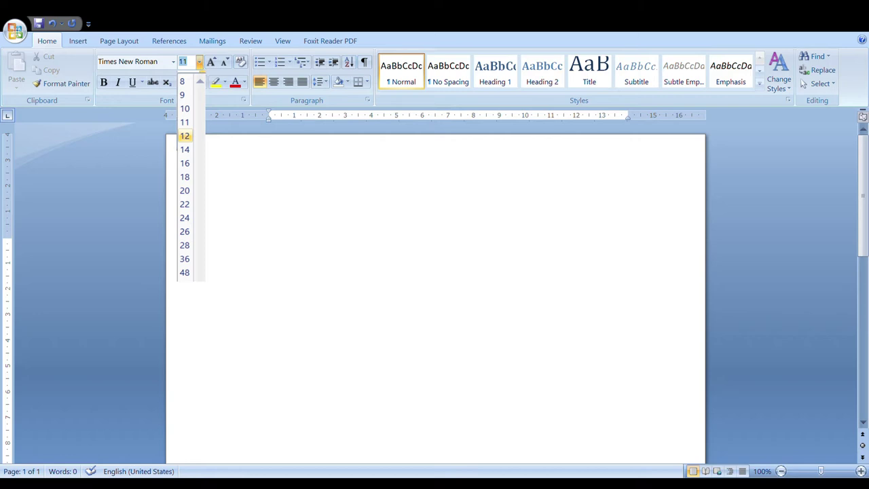
left_click(185, 136)
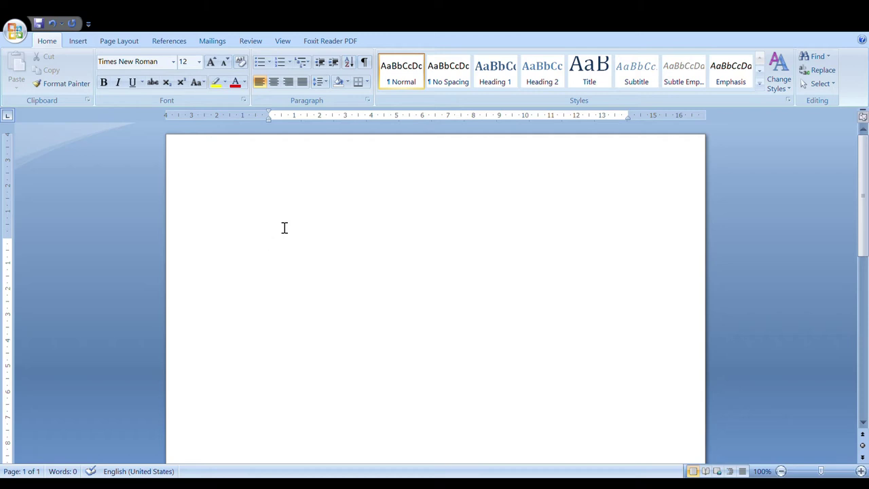
Step: Type the title 'Puasaku dan Covid 19' on the first line and select it
type("Puasaku dan Covid 19")
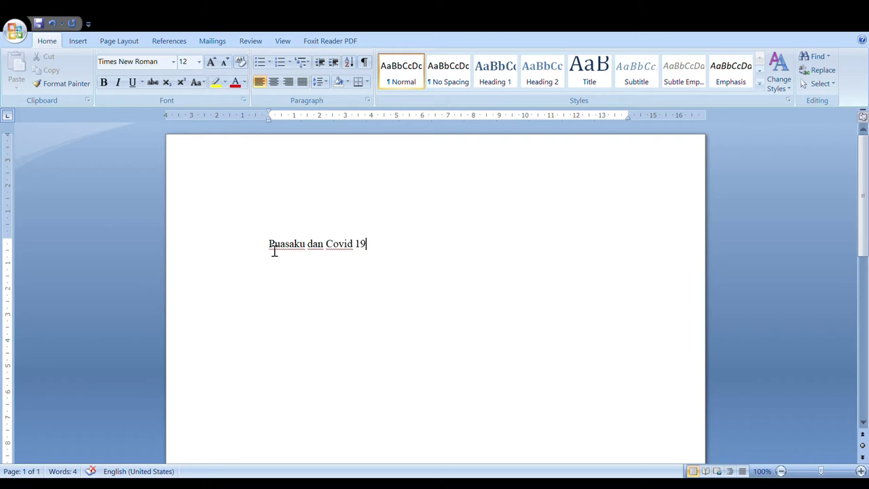
left_click_drag(273, 250, 364, 245)
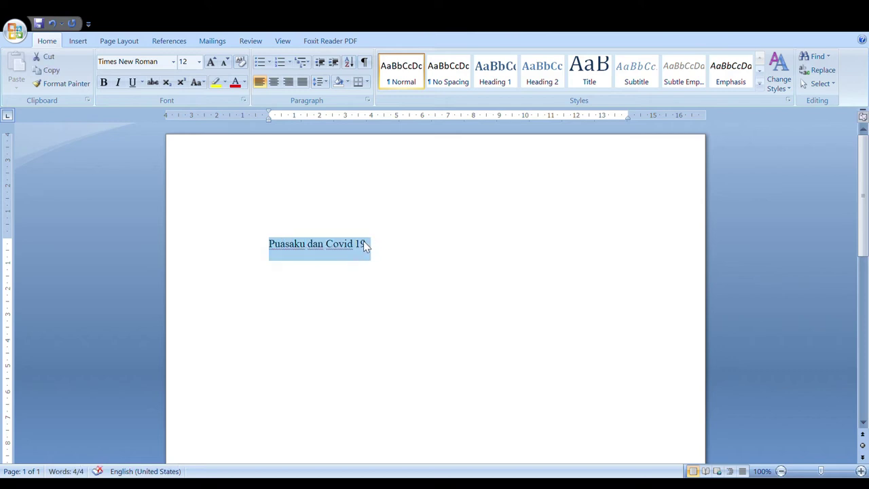
Step: Center, bold and underline the title, then add an empty line below it
left_click(274, 83)
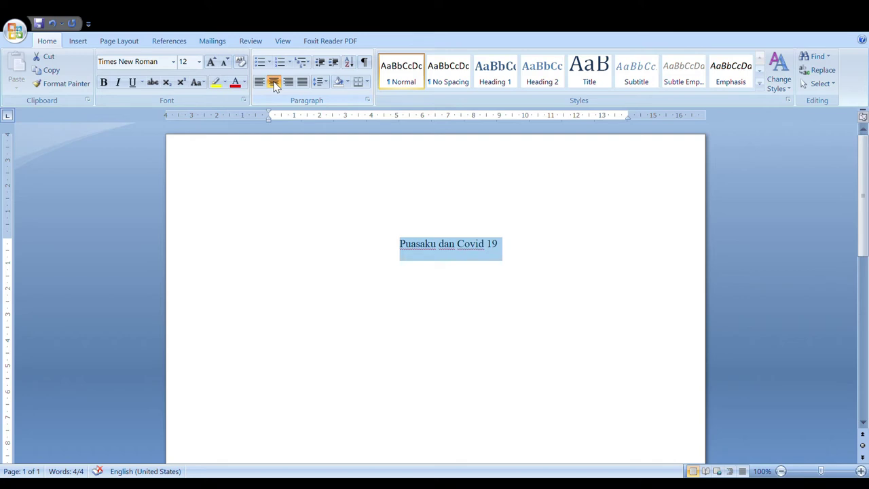
left_click(104, 82)
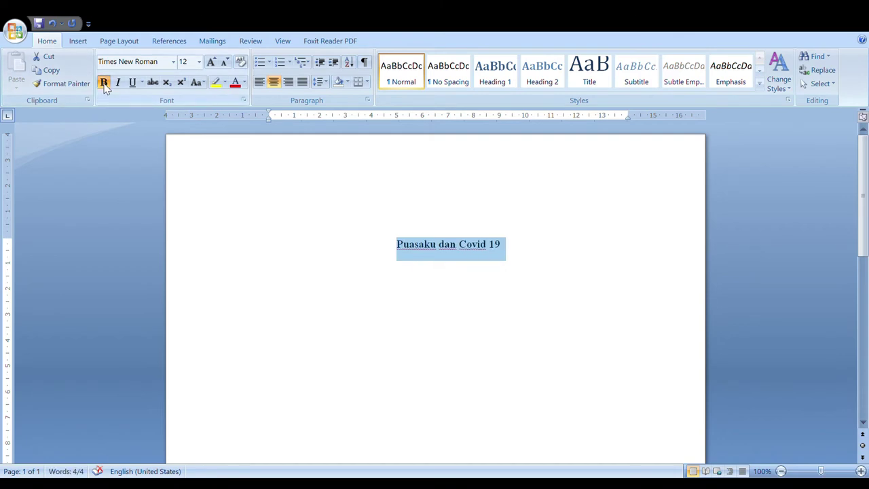
left_click(133, 84)
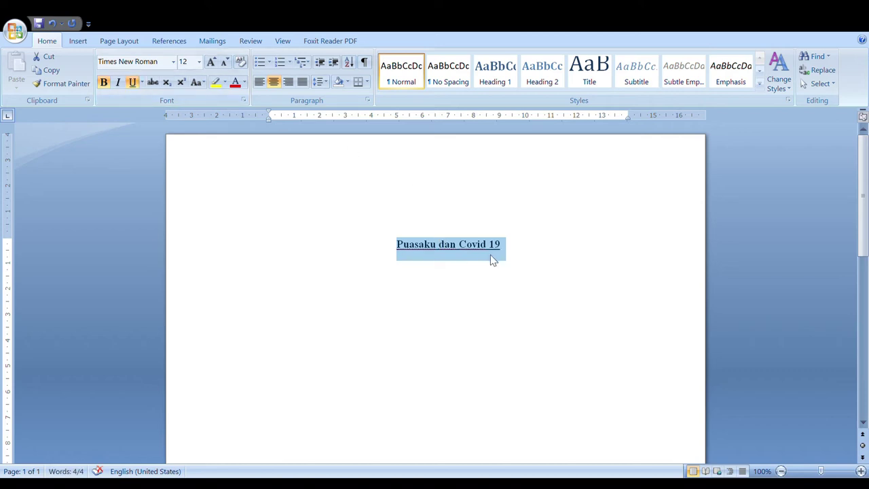
left_click(517, 245)
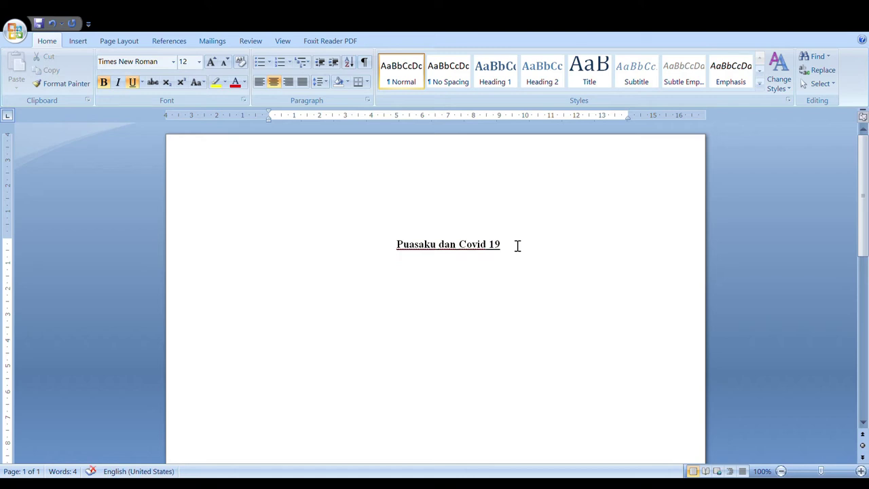
key("Return")
key("Return")
Step: Turn off bold, justify the new line and indent its first line with a tab
left_click(103, 83)
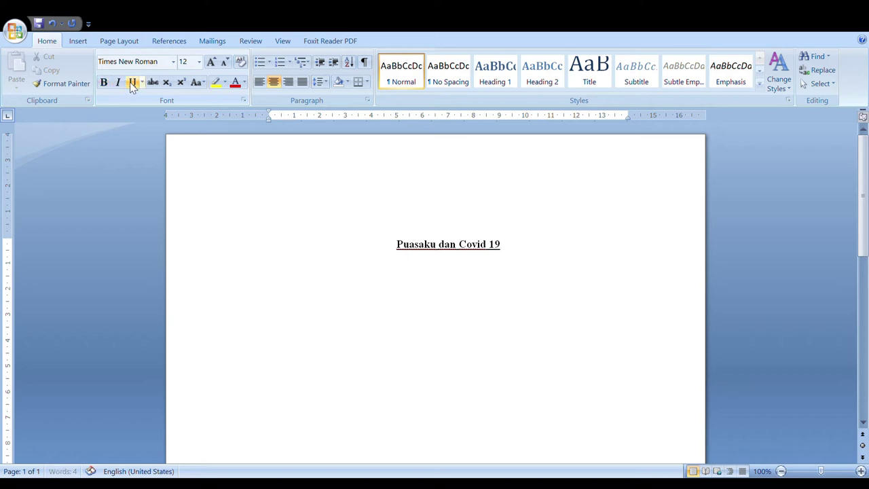
left_click(304, 82)
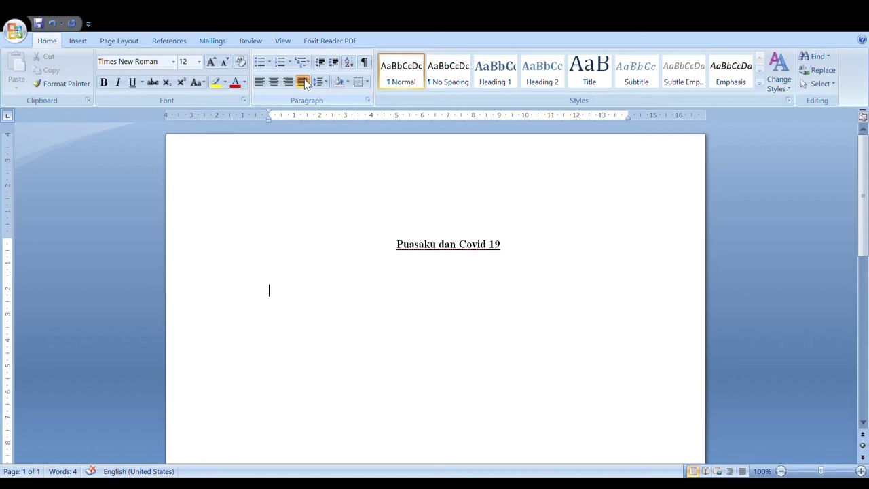
key("Tab")
Step: Type the opening sentences about this year's different Ramadan, correcting 'tubub' to 'tubuh'
type("Di ramadhan")
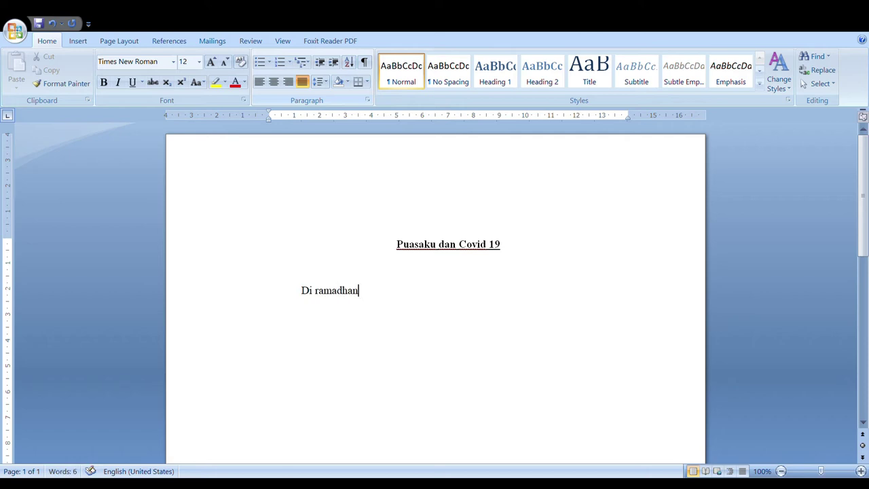
type(" tahun ini")
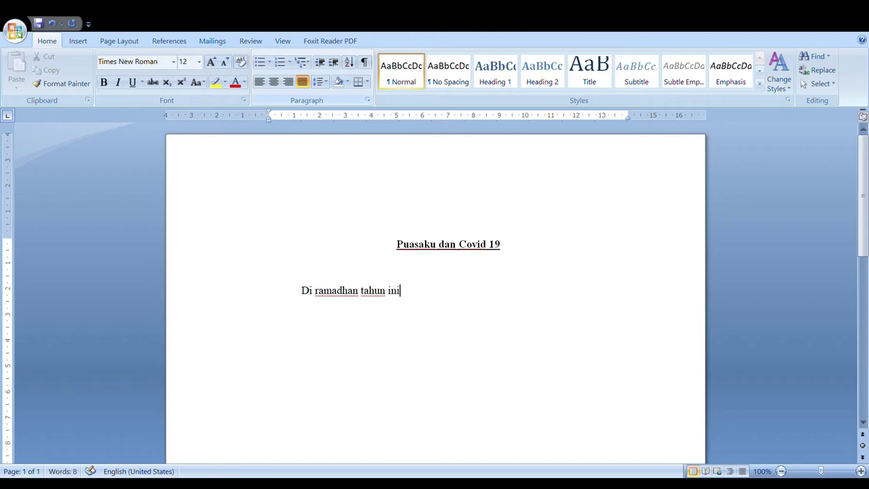
type(" terasa")
type(" sangat berbeda. Kenapa berbeda? karena")
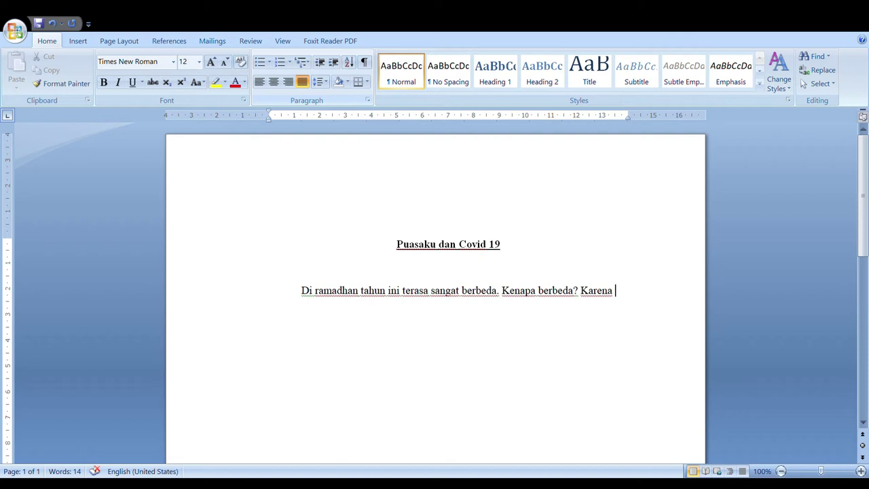
type(" tahun ini kita")
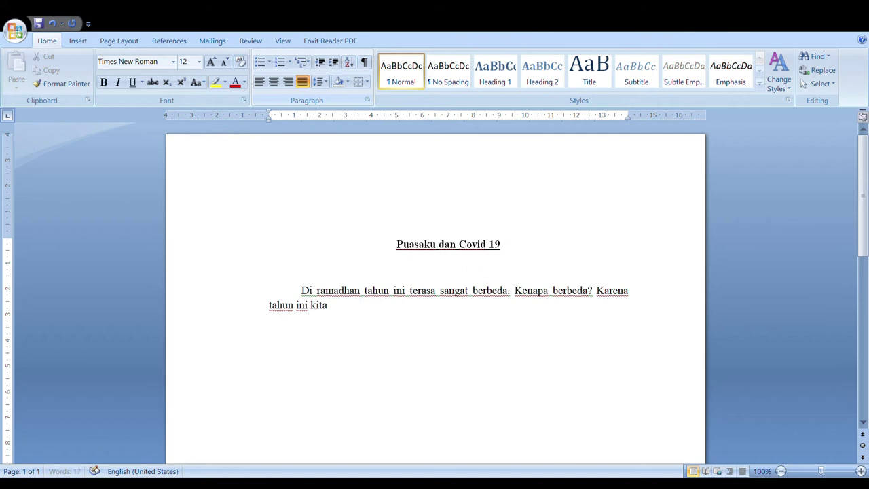
type(" harus lebih waspada")
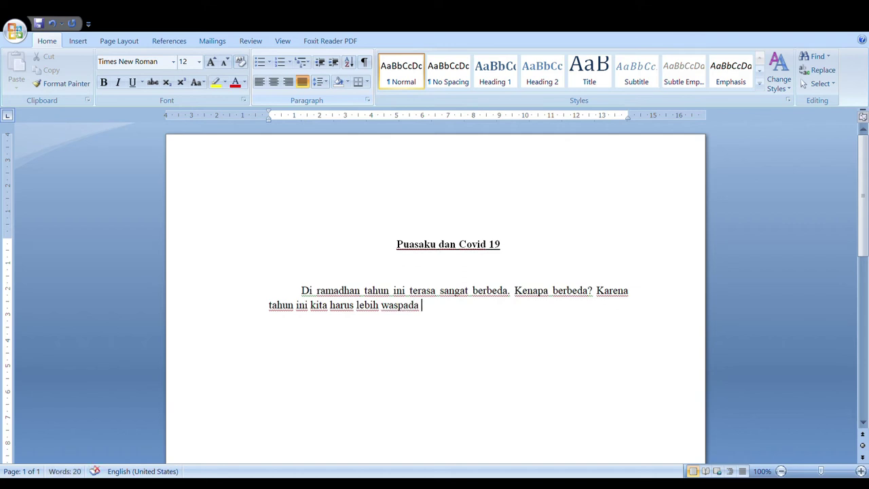
type("dan selalu menjaga daya tahan tubub")
key("BackSpace")
Step: Write the rest about sahur, berbuka and tarawih at home, ending 'dan kakakku.', then start a new line
type("h")
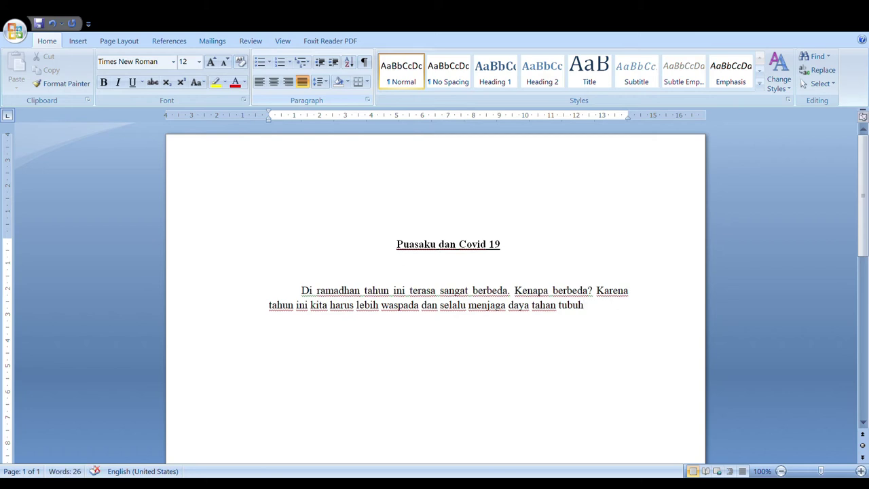
type(". ")
type("Saat sahur")
type(". ")
type("aku biasanya ")
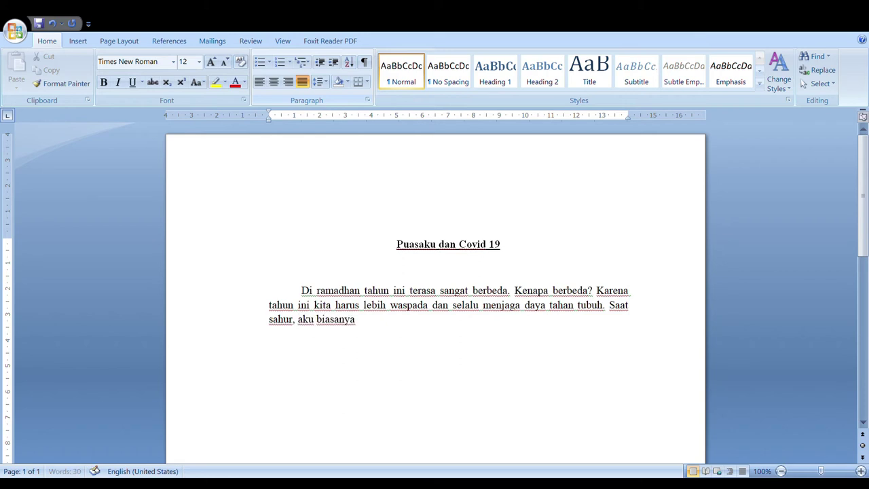
type("selalu makan makanan yang mengandn")
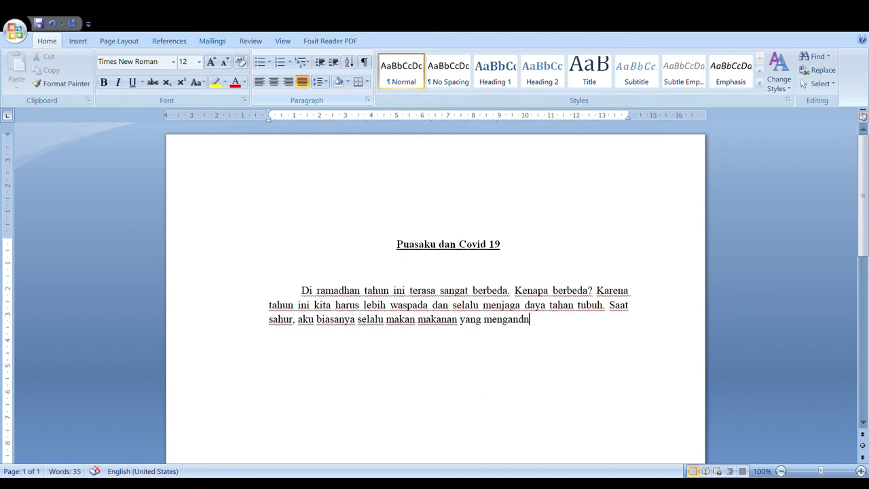
key("BackSpace")
type("ung karbohidrat")
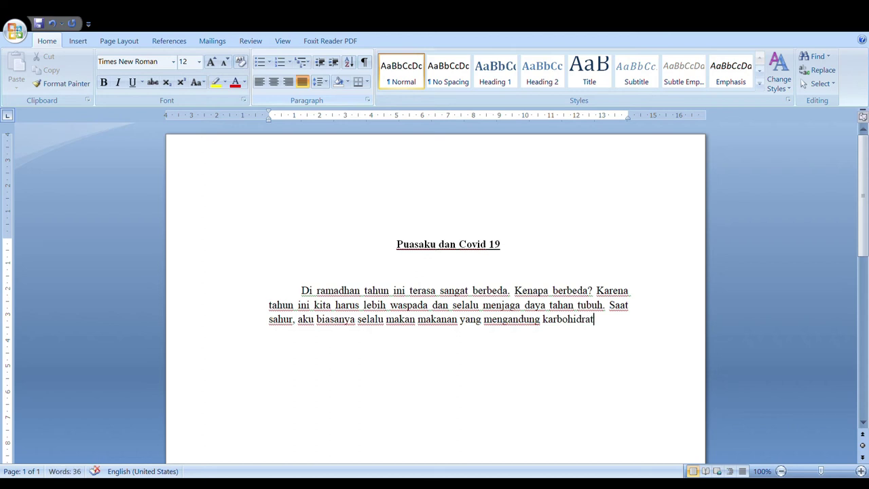
type(", p")
type("rot")
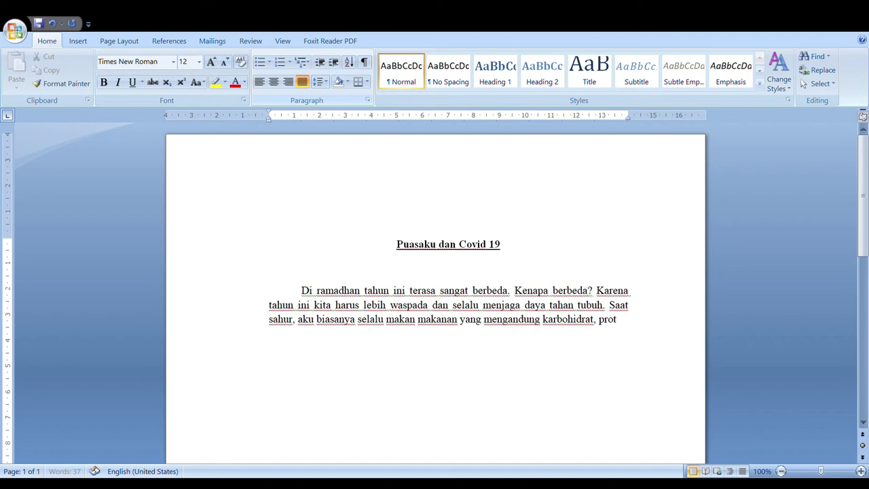
type("ein, dan vitamin. ")
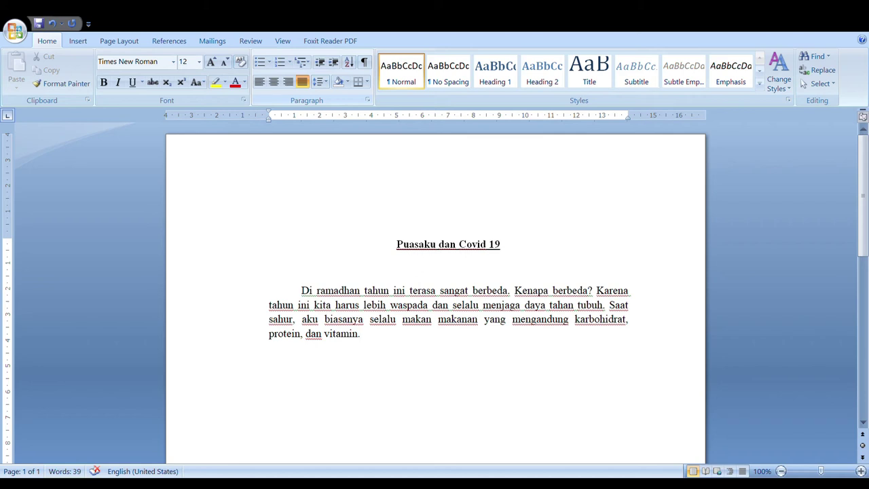
type("Setelah adzan")
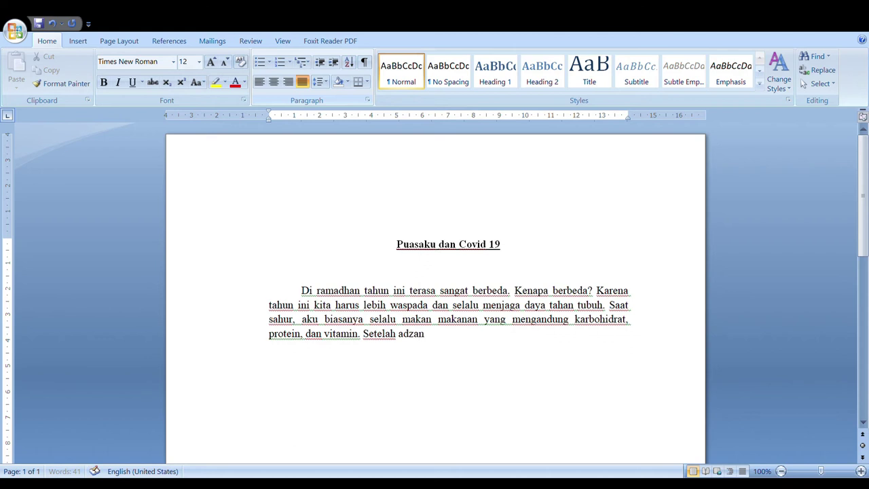
type(" magrib, ")
type("biasanya aku berbua")
key("BackSpace")
type("ka dengan")
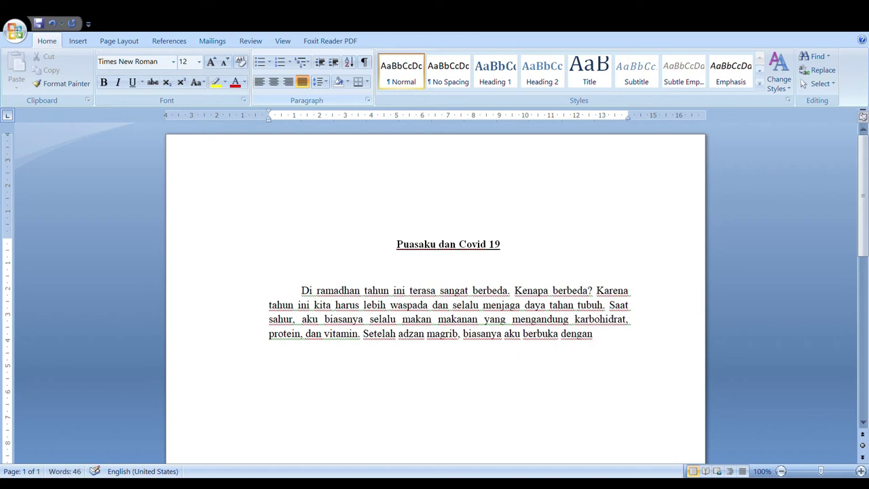
type(" keluar")
type("gaku. Di daerahku, sholat terawih")
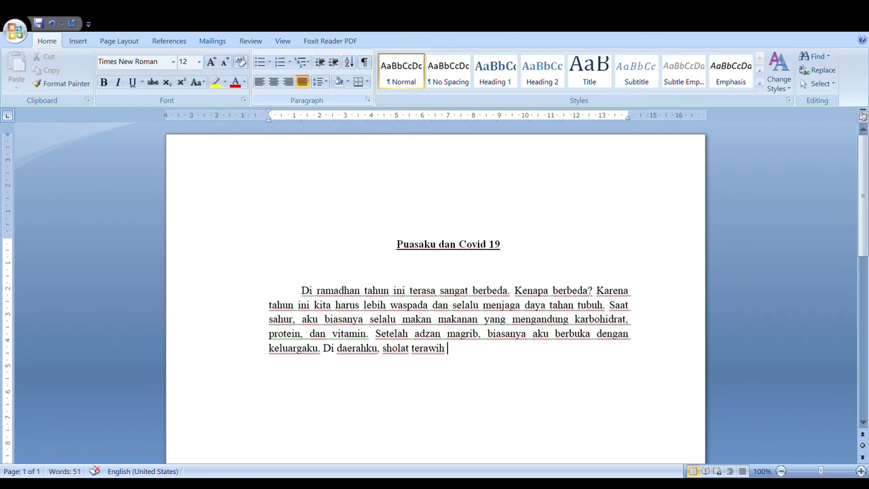
type(" dilaksanakan di rumah masing")
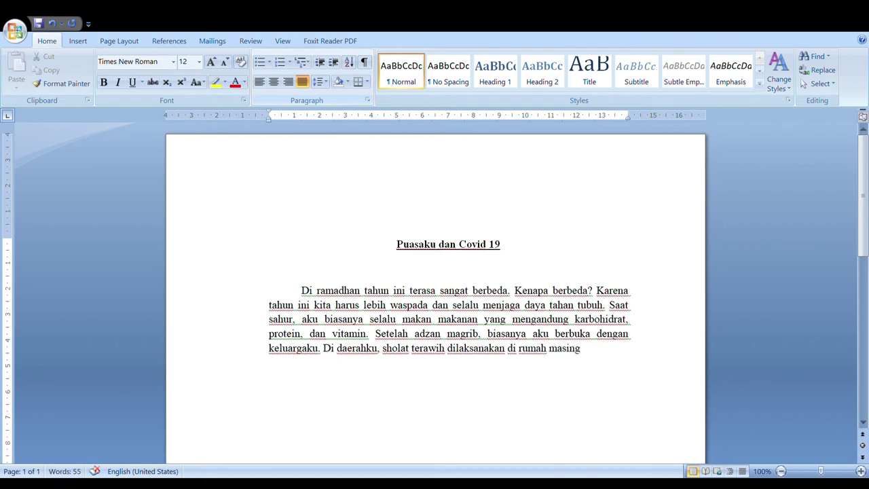
type("-masing. Aku ")
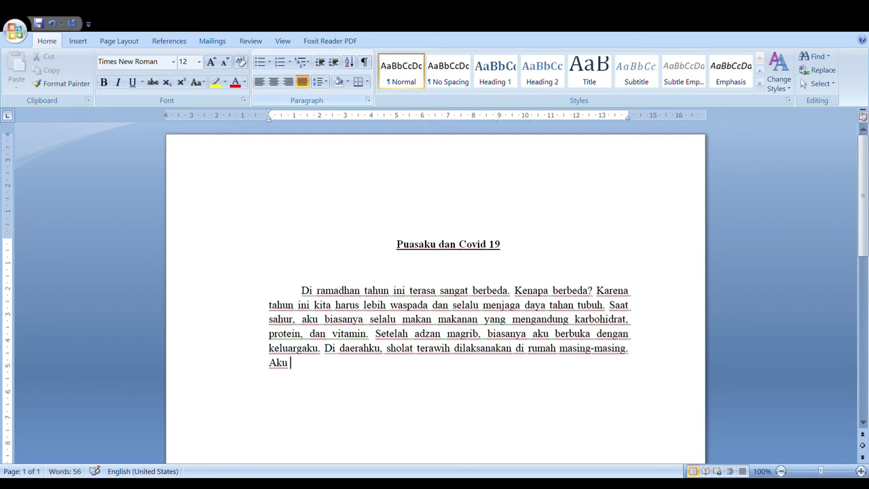
type("melaksanakannya dengan ayah.")
key("BackSpace")
type(", ")
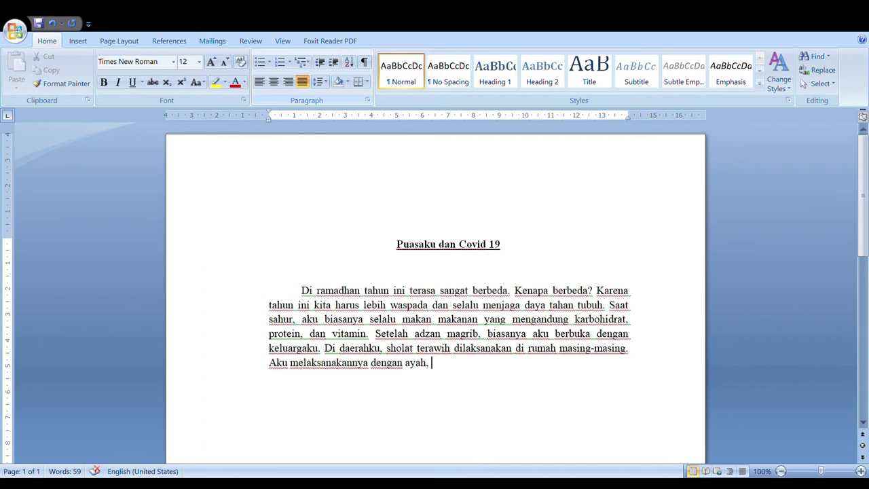
type("ibu, dan,")
key("BackSpace")
type("kakakku.")
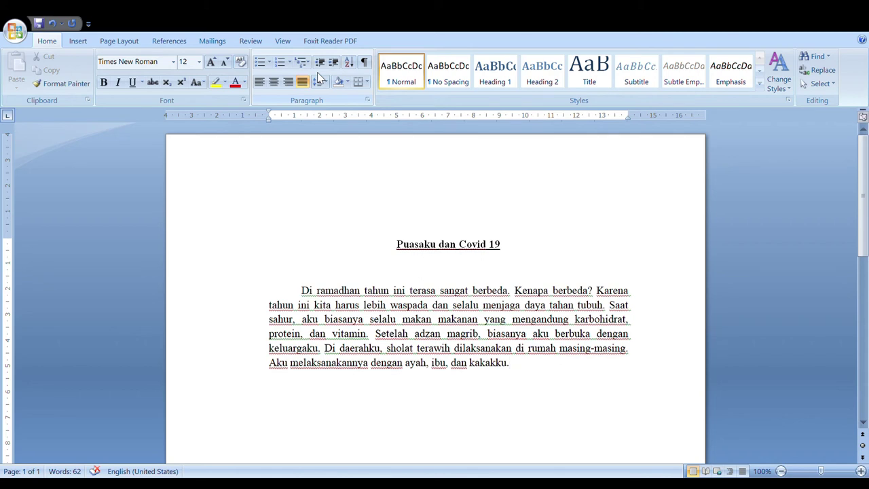
key("Return")
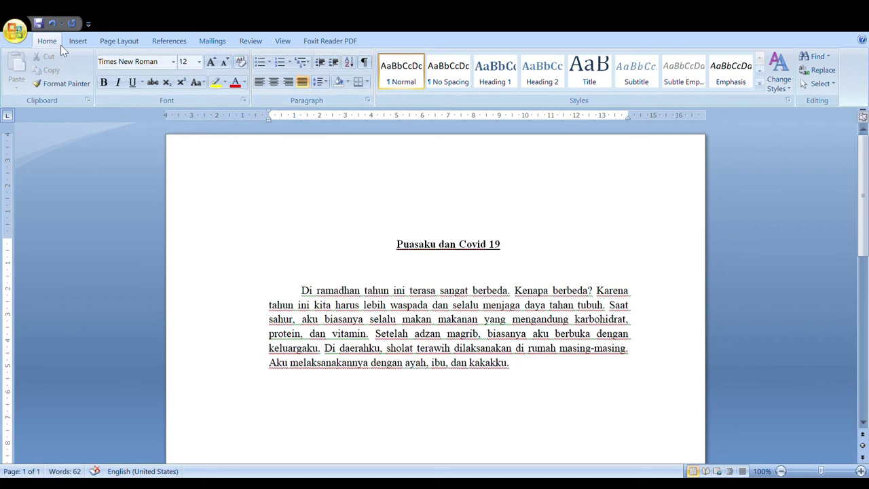
Step: Insert the picture 'rukun solat' from the Pictures folder
left_click(77, 42)
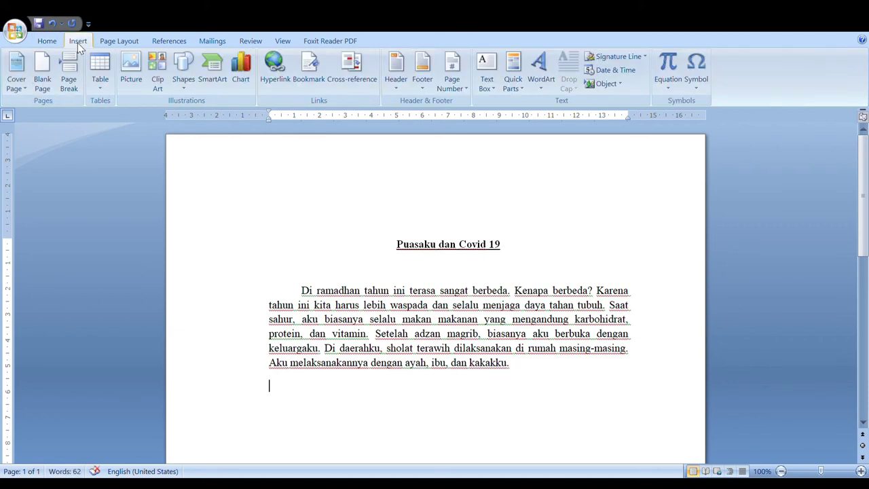
left_click(141, 74)
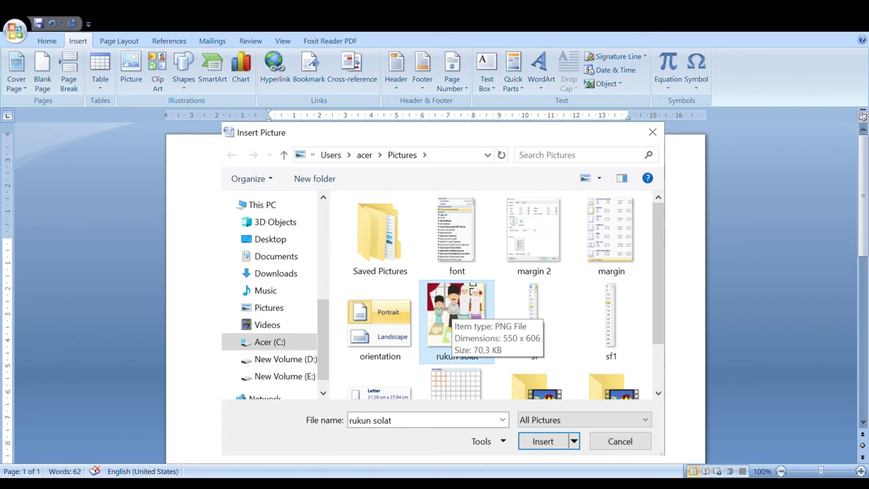
double_click(452, 308)
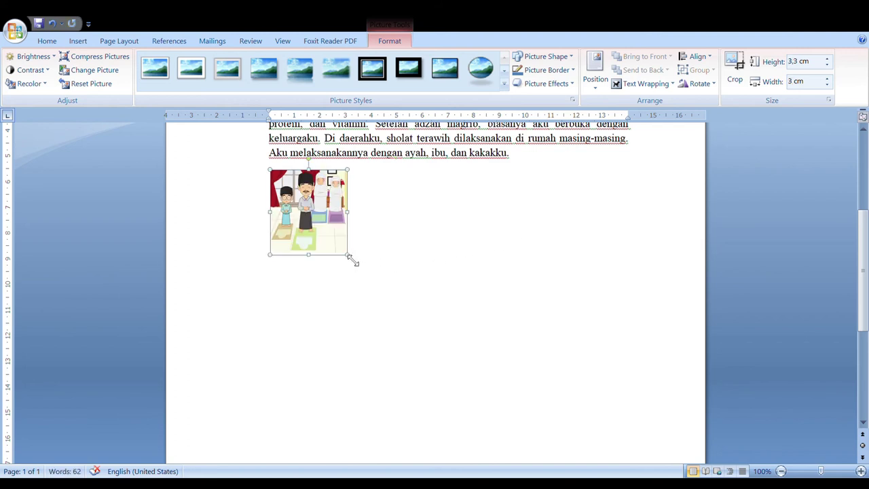
Step: Enlarge the picture slightly and center it on the page
left_click_drag(352, 260, 360, 267)
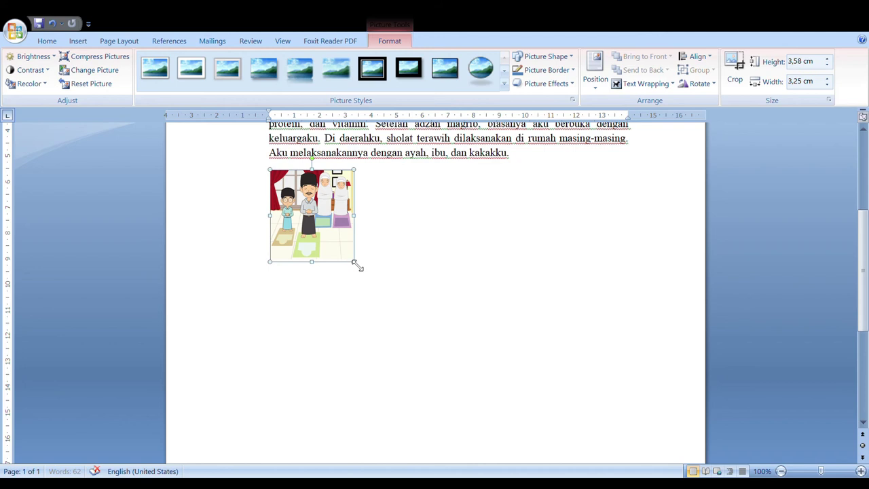
left_click(47, 41)
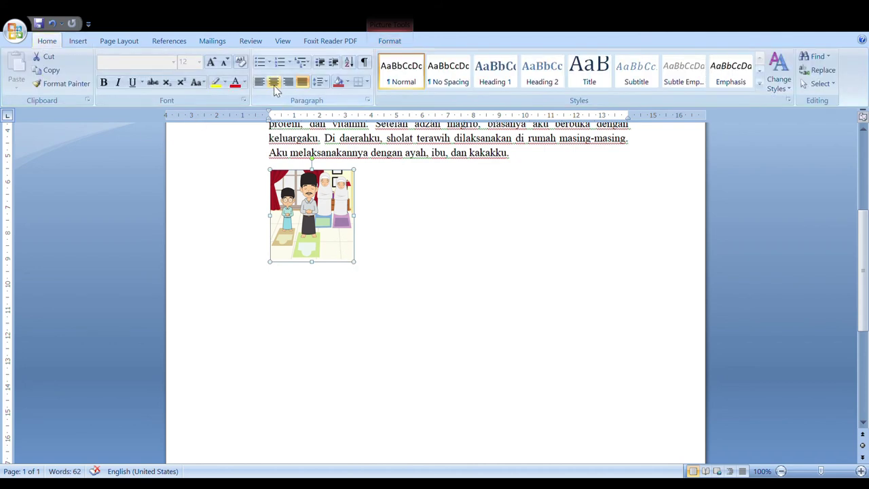
left_click(274, 82)
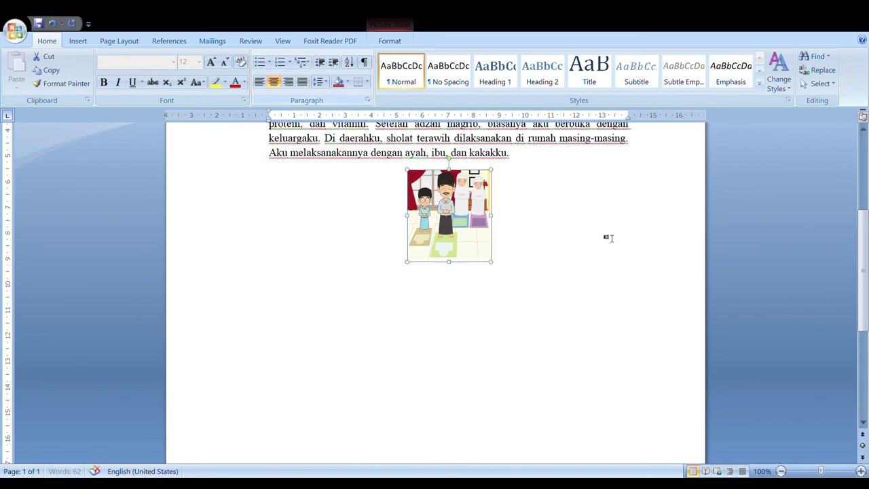
left_click(515, 260)
Step: Add a new line below the picture and bring up the table size grid
key("Return")
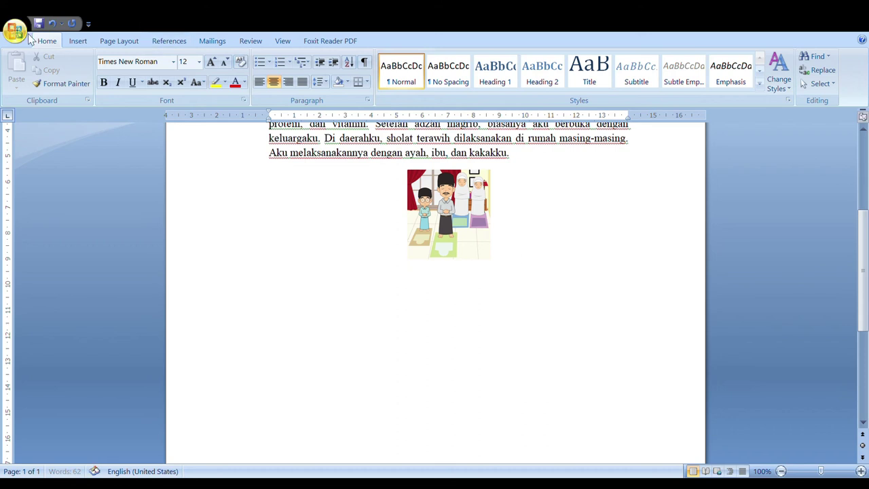
left_click(77, 41)
left_click(100, 68)
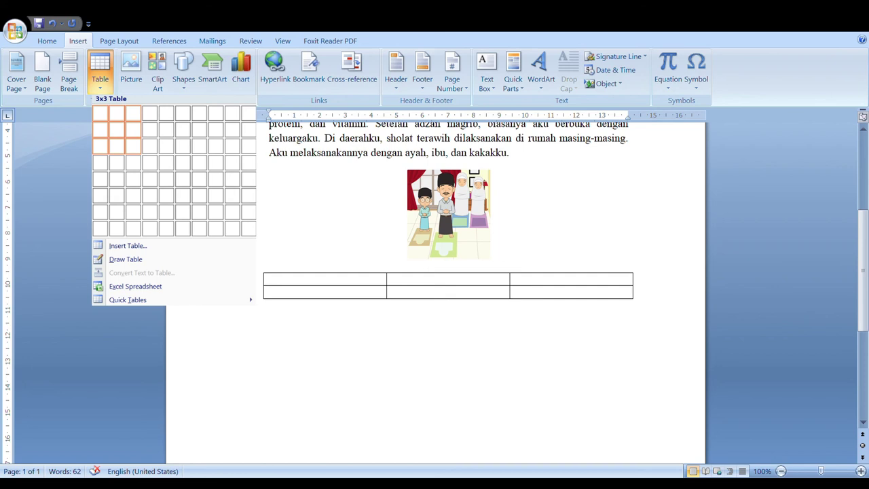
Step: Insert a 3x3 table with headings 'Hari dan Tanggal', 'Jam Berbuka Puasa' and 'Menu Berbuka Puasa'
left_click(133, 145)
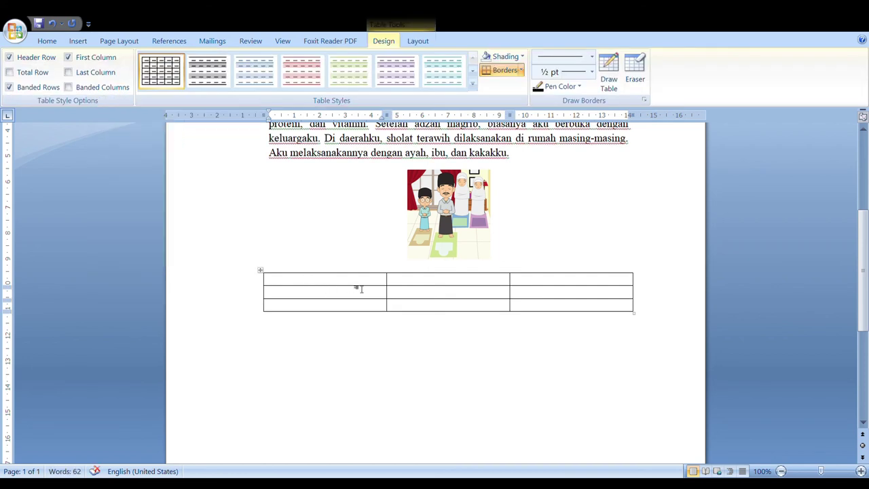
type("Hari dan Tanggal")
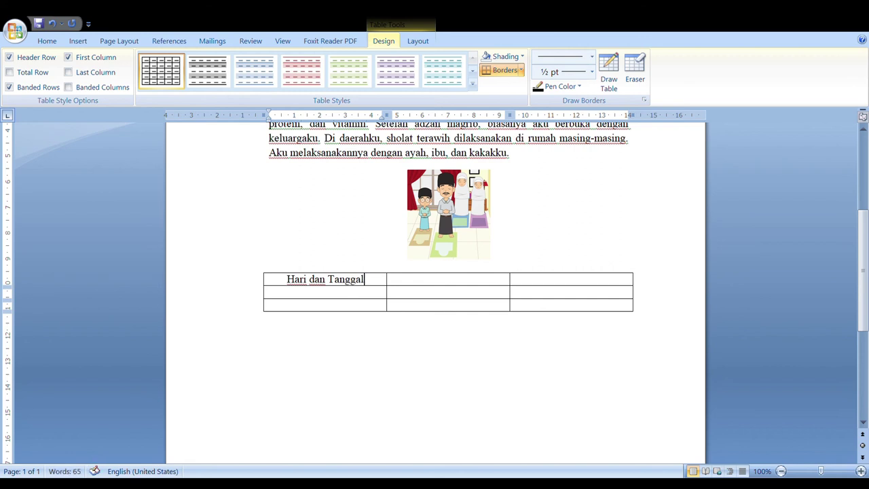
left_click(468, 289)
type("Jam Berbuka ")
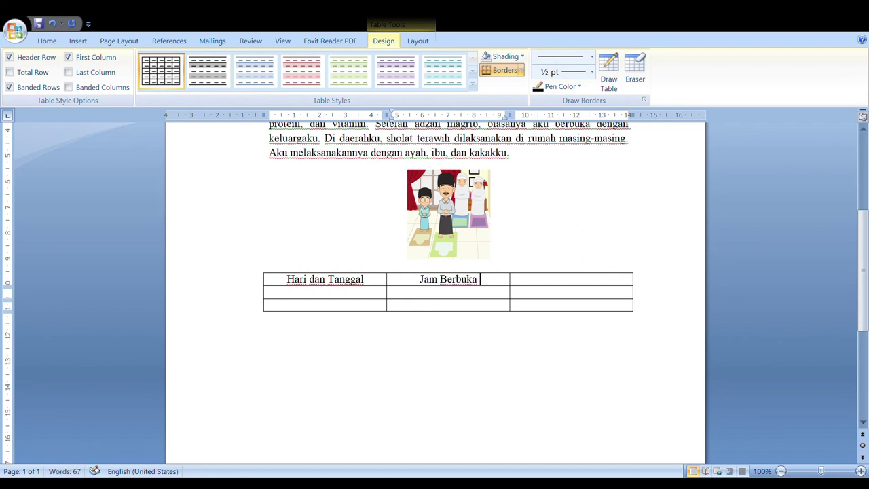
type("Puasa")
left_click(572, 284)
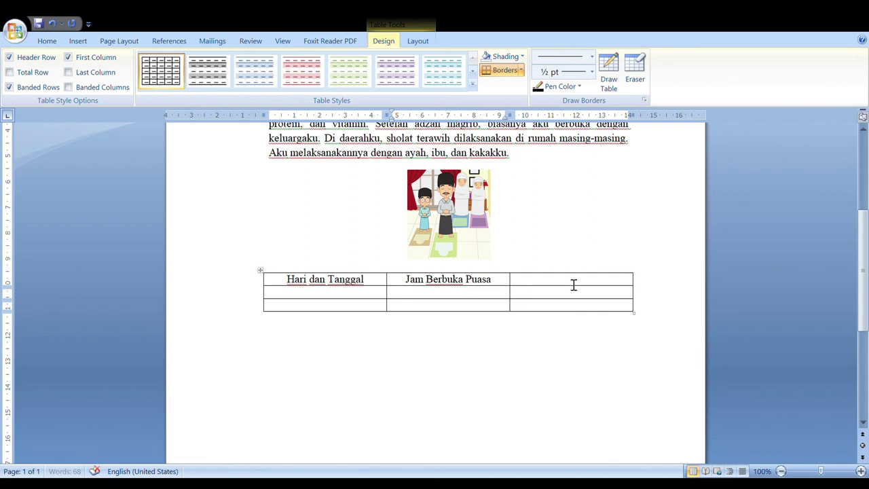
type("Menu ")
type("Berbuka Puasa")
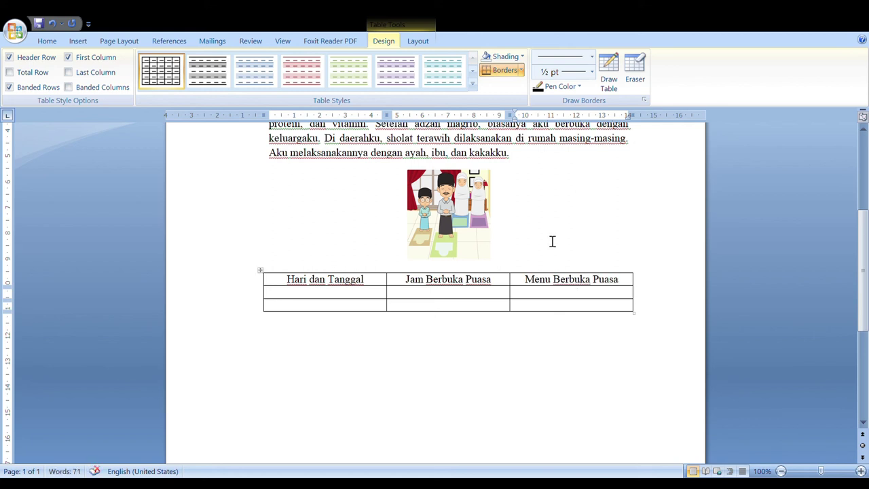
left_click(340, 299)
Step: Fill row two with 'Kamis, 24 April 2010', '17.30' and 'Sayur sop, ayam goreng, tempe goreng, es campur'
type("Kamis, ")
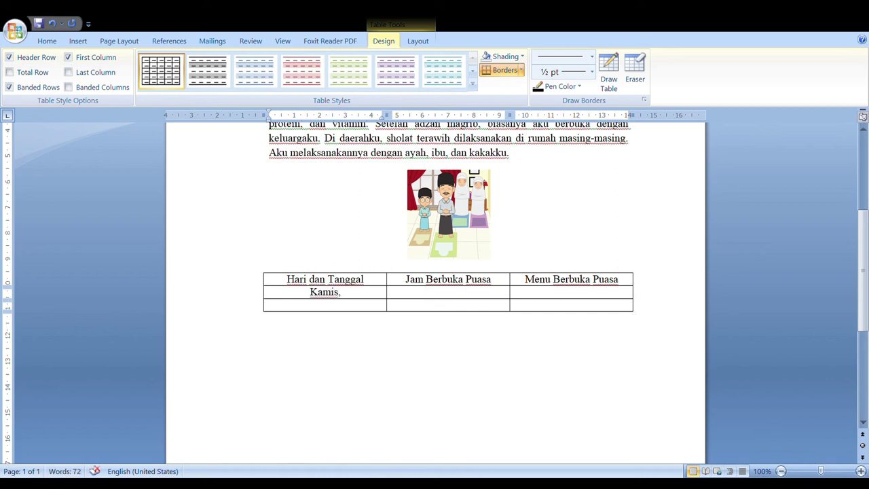
type("24 April 2010")
left_click(464, 297)
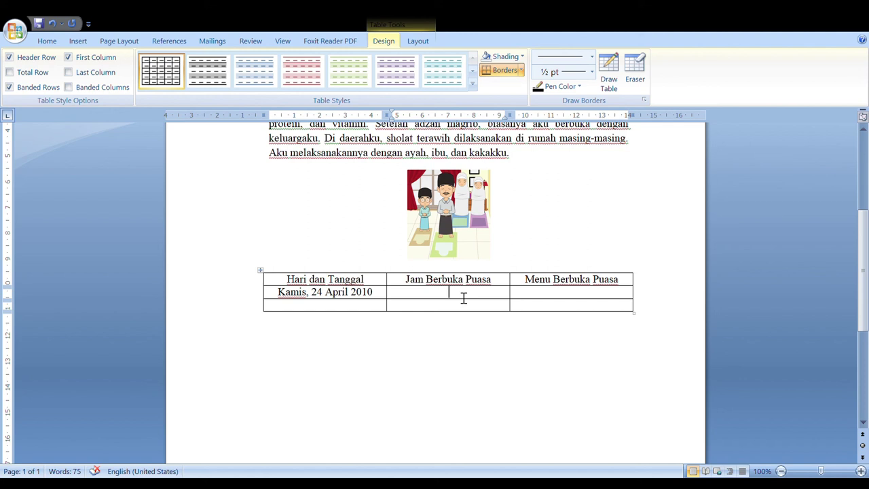
type("17.30")
left_click(563, 299)
type("Sayur sop, ayam")
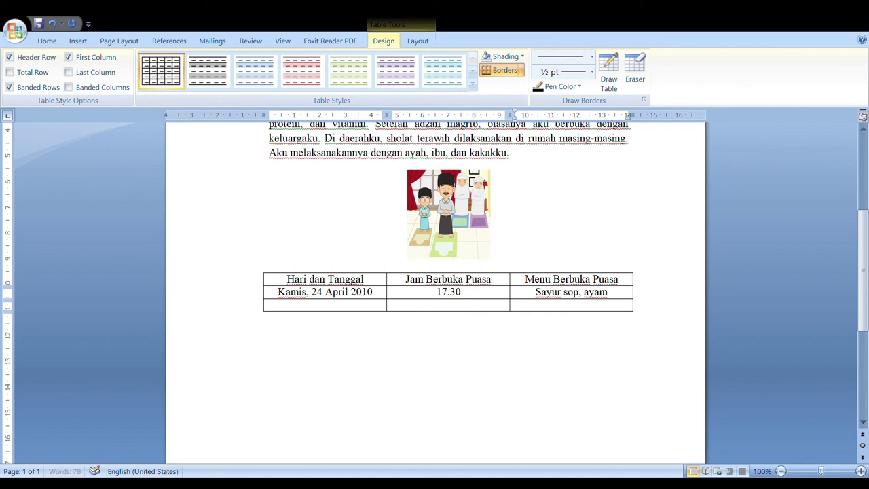
type(" goreng, tempe goreng, ")
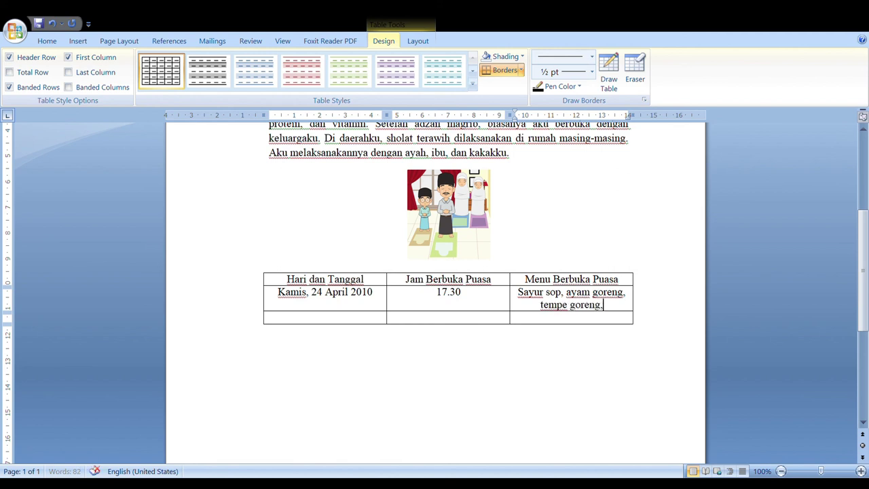
type("es campur")
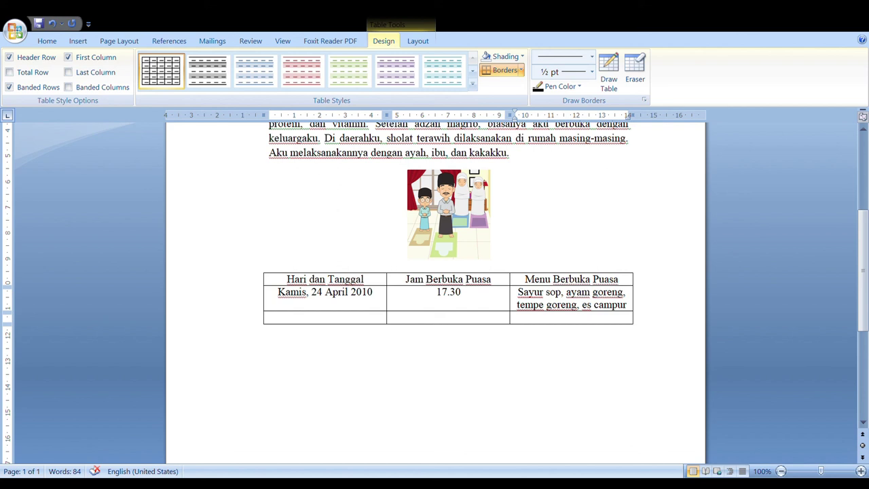
mouse_move(279, 285)
mouse_move(317, 293)
left_mouse_down()
mouse_move(440, 320)
mouse_move(540, 322)
left_mouse_up()
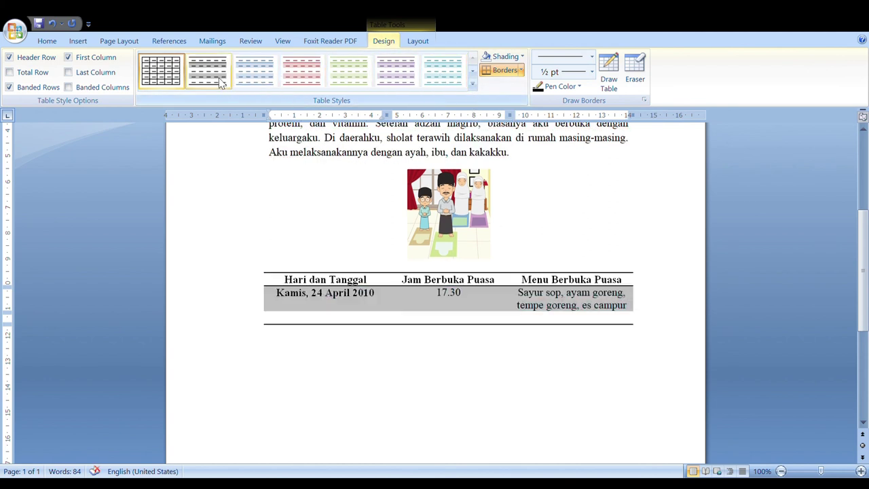
Step: Apply a light teal style from the Table Styles gallery to the iftar table
left_click(445, 80)
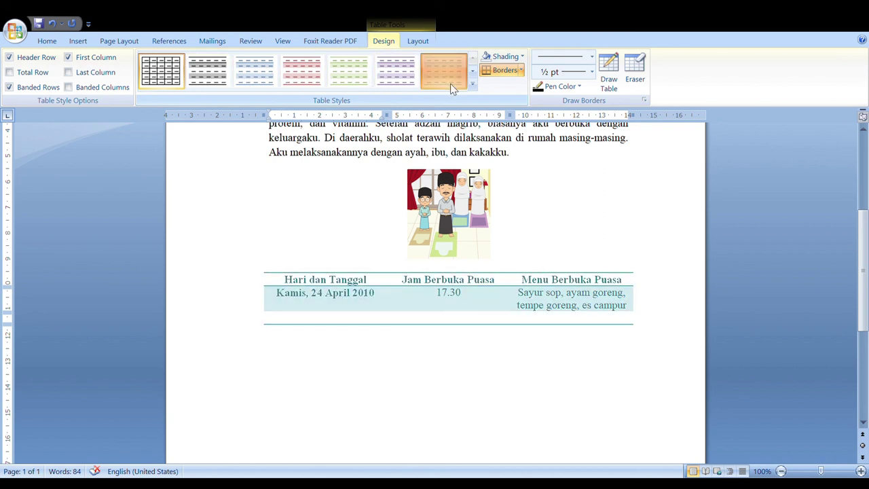
left_click(523, 319)
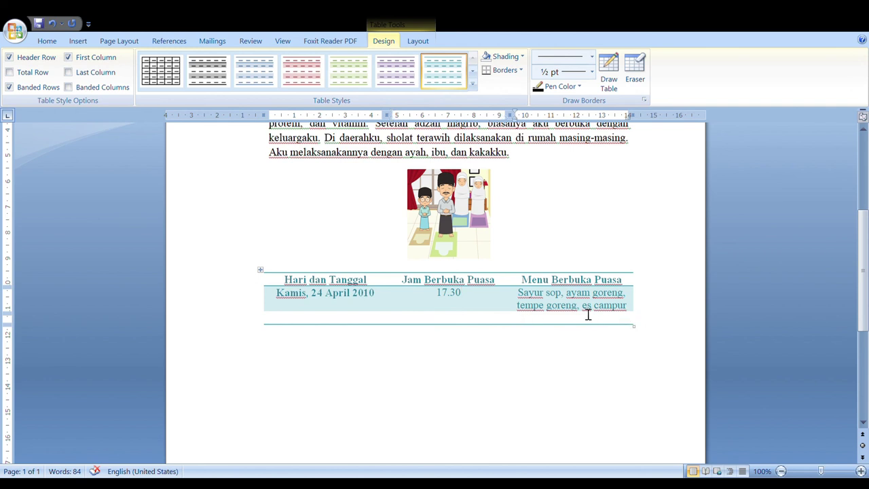
mouse_move(281, 285)
left_mouse_down()
mouse_move(477, 318)
mouse_move(568, 316)
left_mouse_up()
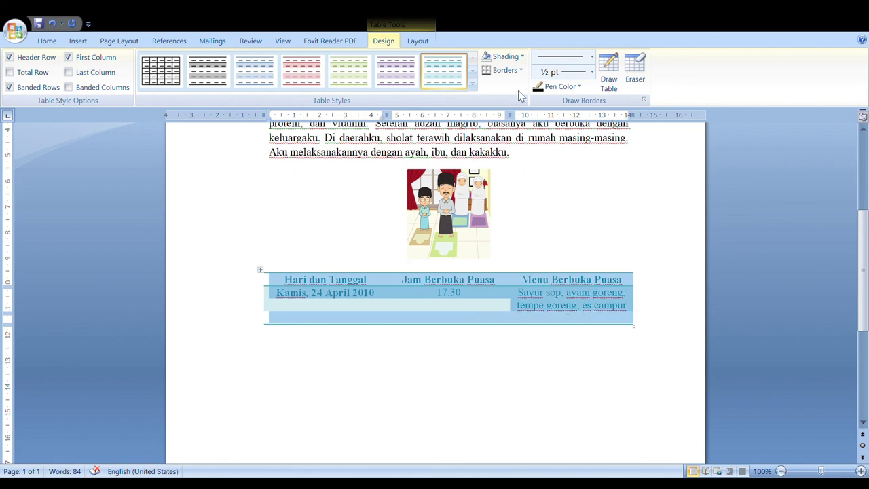
left_click(522, 71)
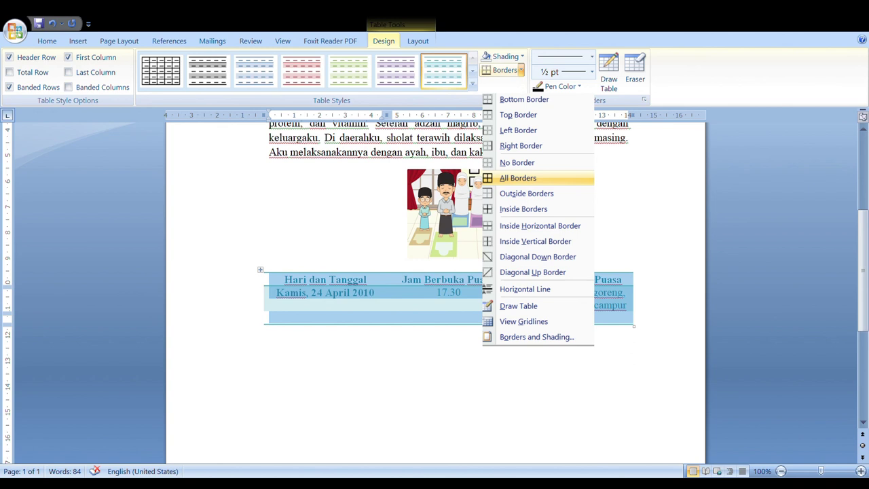
Step: Give every table cell All Borders and add an extra empty row below the table
left_click(517, 178)
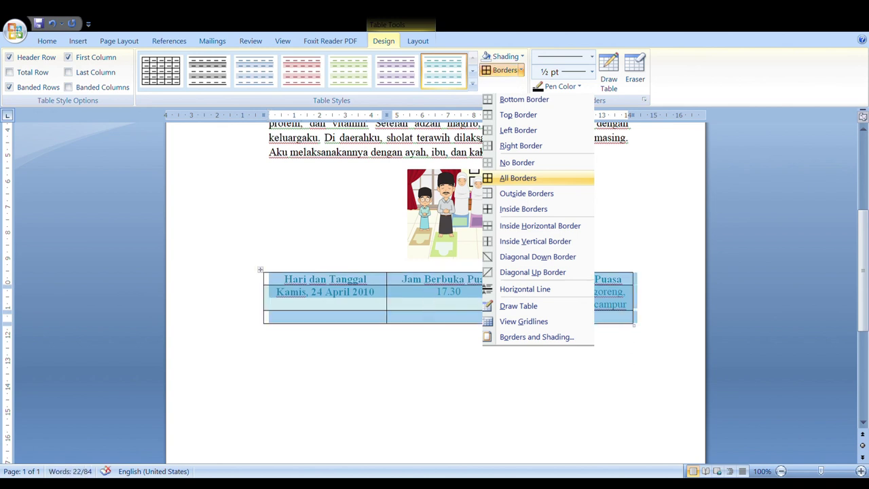
left_click(461, 291)
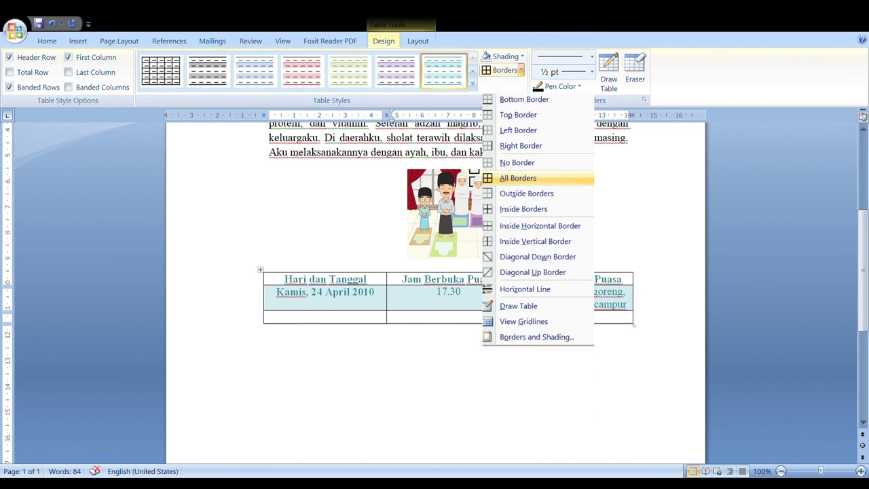
left_click(412, 311)
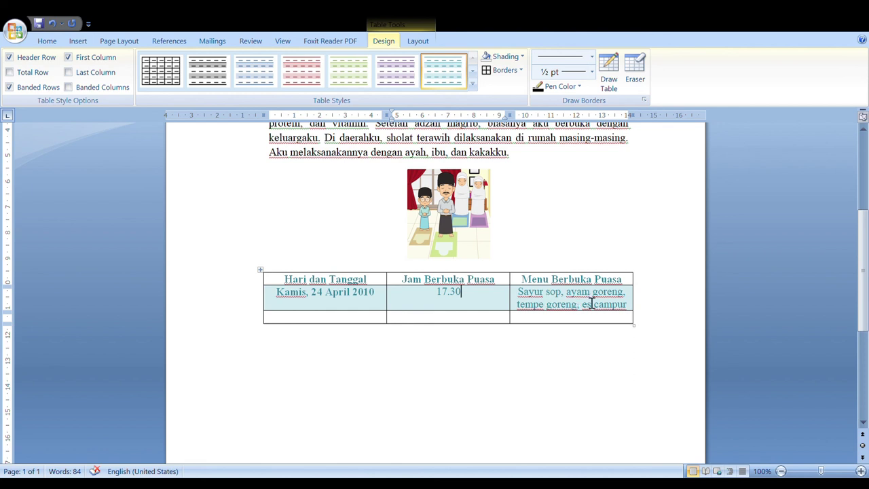
left_click(647, 309)
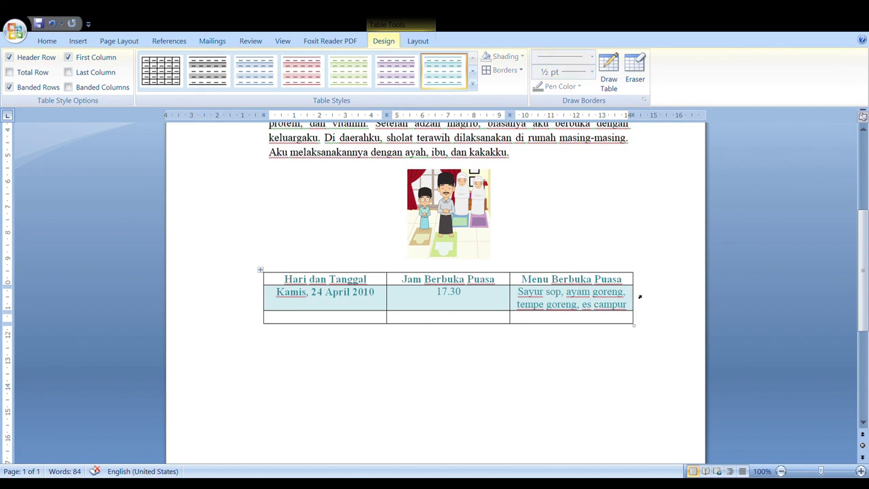
key("Return")
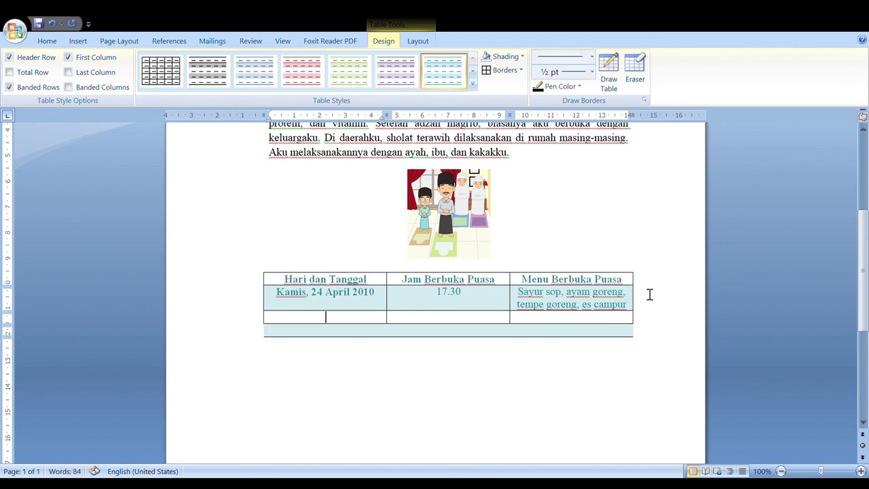